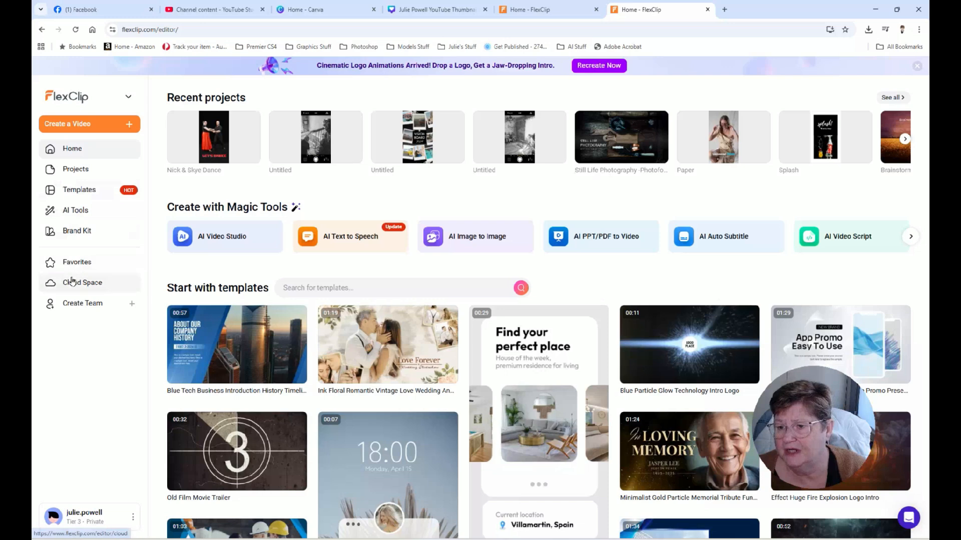
Browse the video and audio AI tools and open the AI Music Generator.
left_click(65, 213)
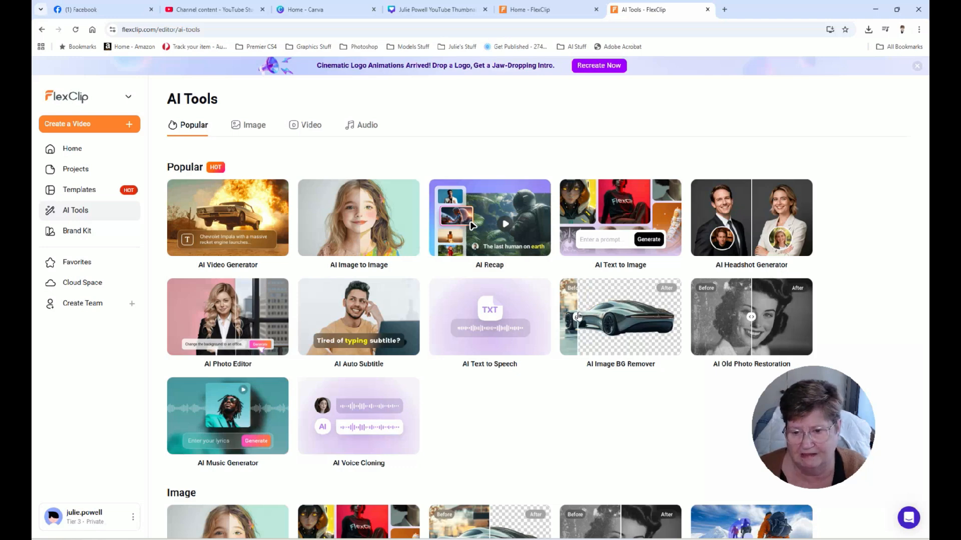
left_click(364, 127)
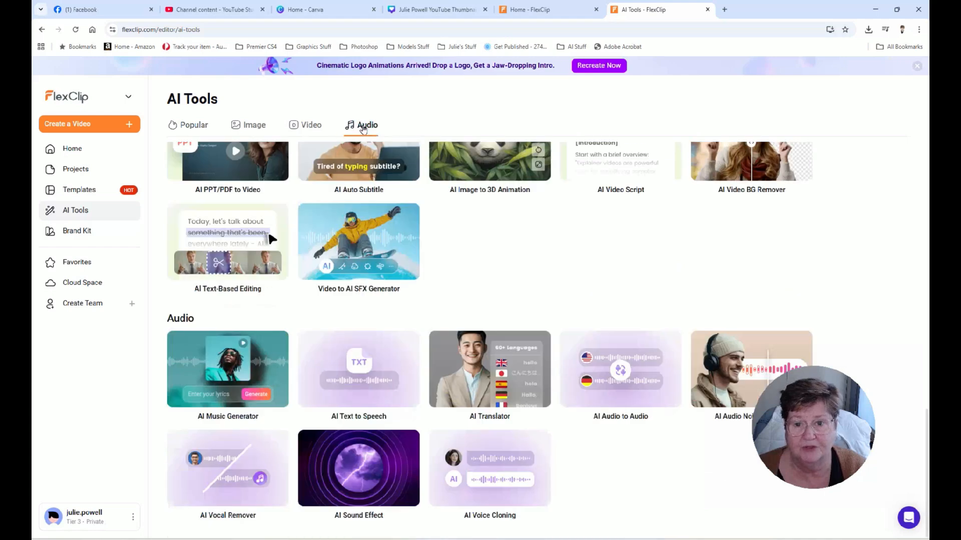
scroll(491, 286, "up", 4)
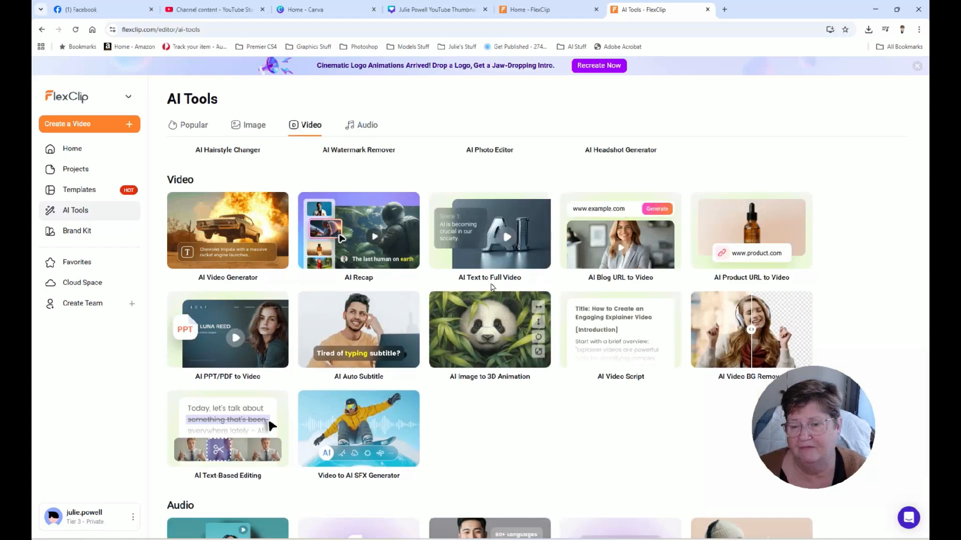
scroll(492, 286, "down", 1)
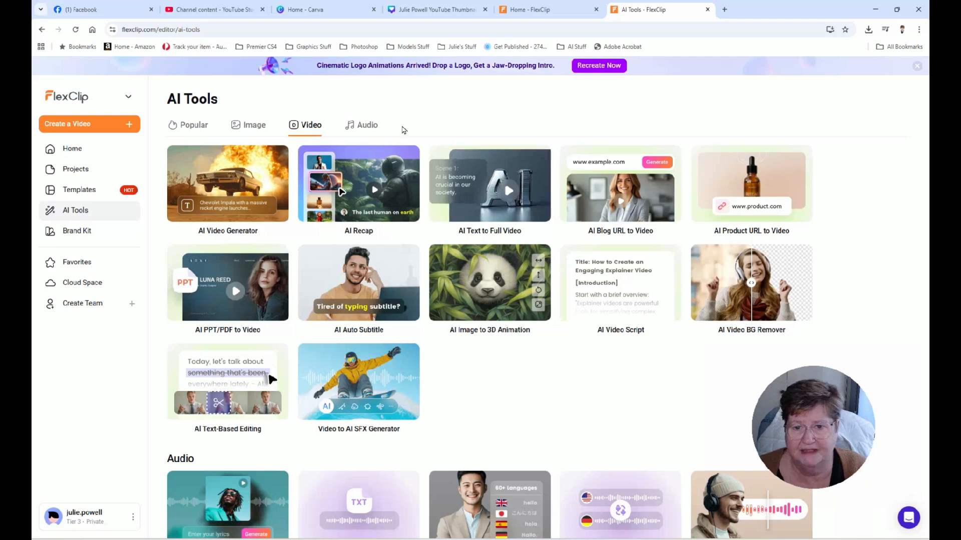
left_click(368, 127)
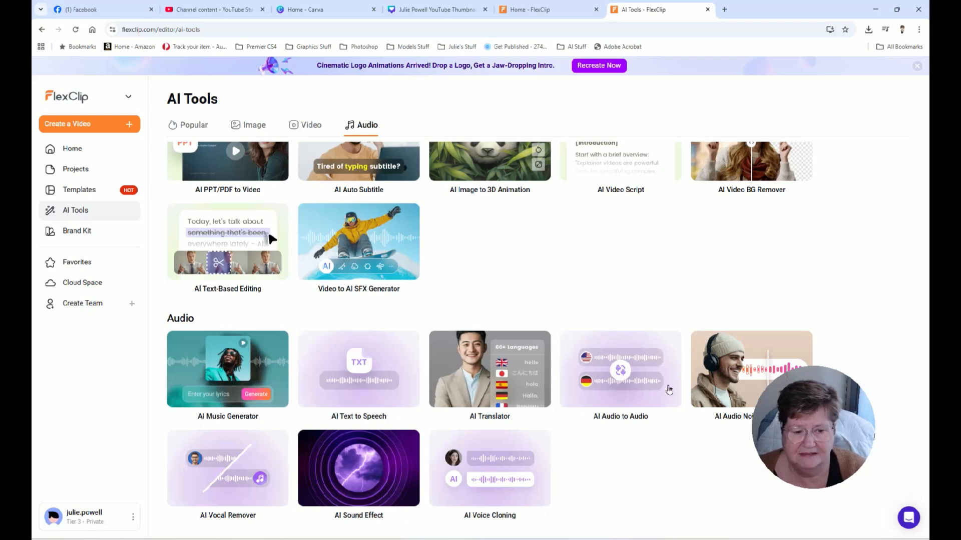
left_click(265, 366)
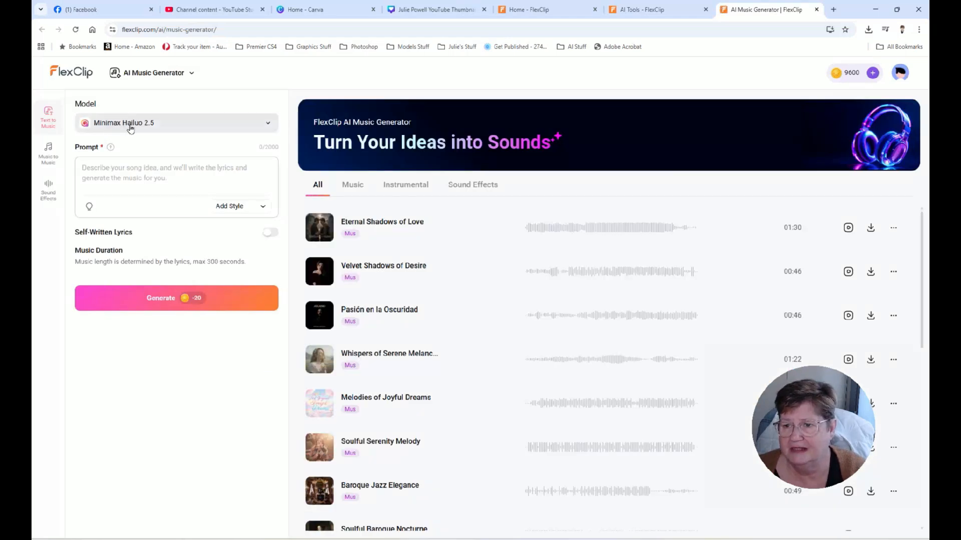
Enter "Fun, Funky, studio background music" as the text-to-music prompt, keeping the Minimax Hailuo 2.5 model.
left_click(270, 125)
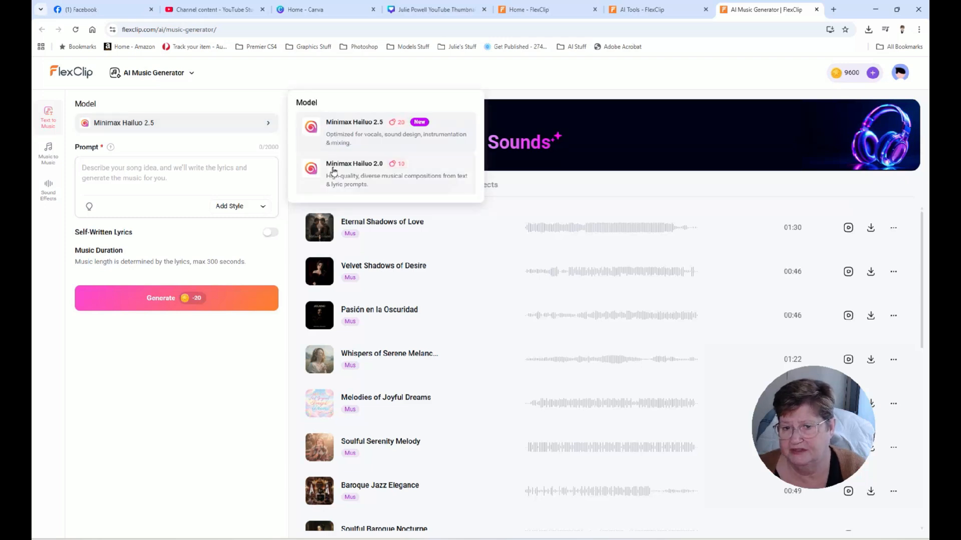
left_click(163, 177)
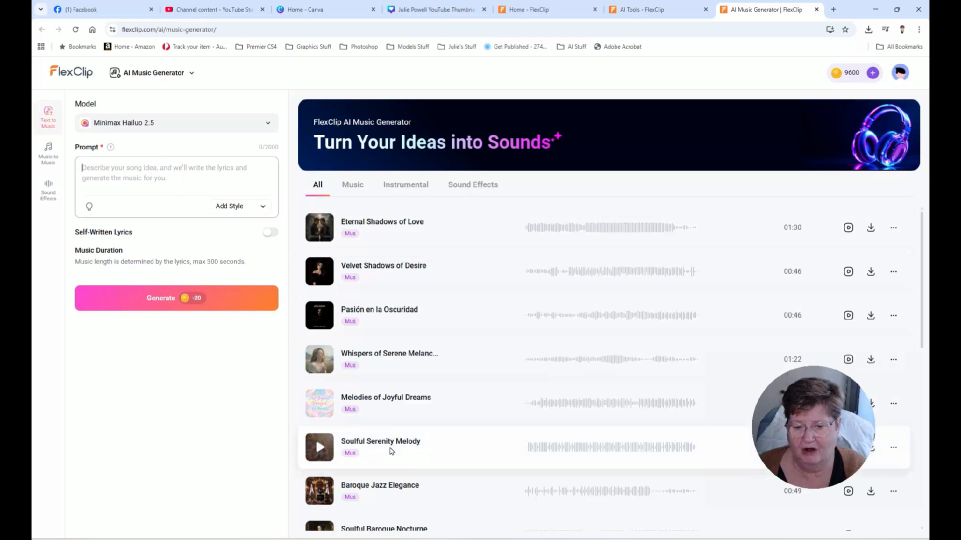
scroll(420, 528, "down", 3)
scroll(422, 528, "up", 2)
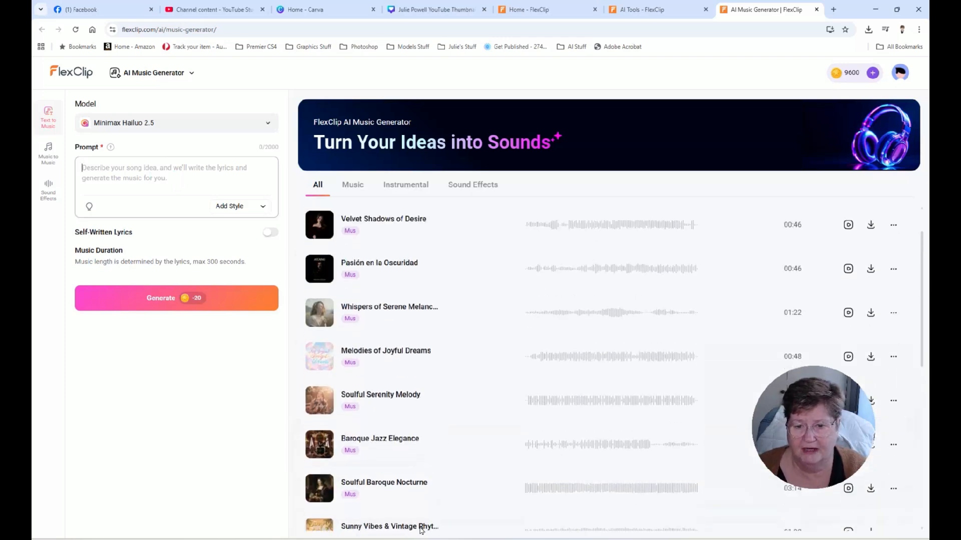
scroll(411, 450, "up", 1)
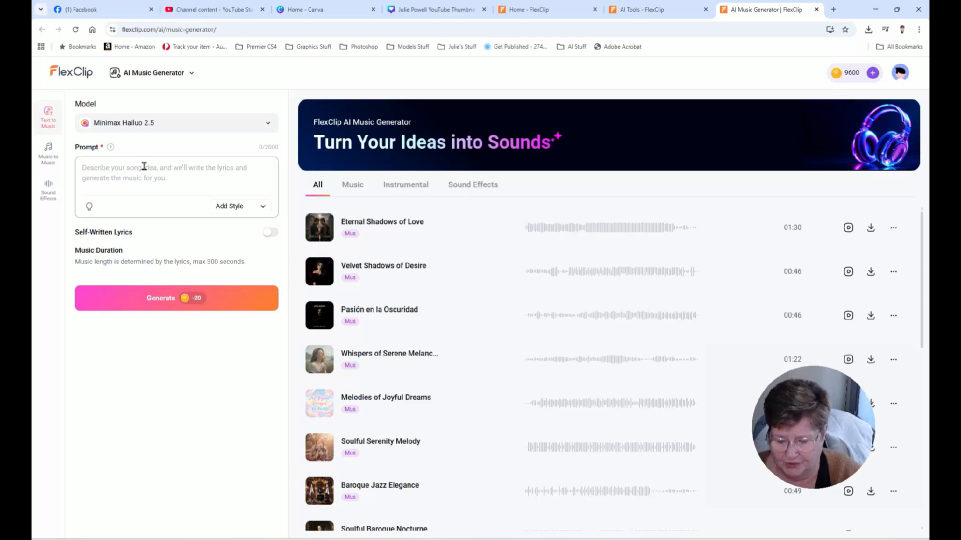
type("Fun")
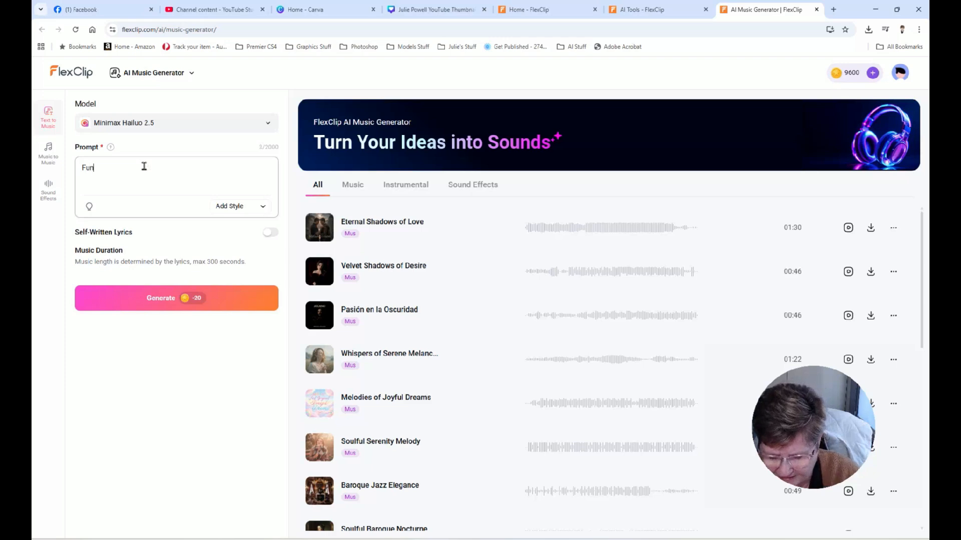
type(", Funky, s")
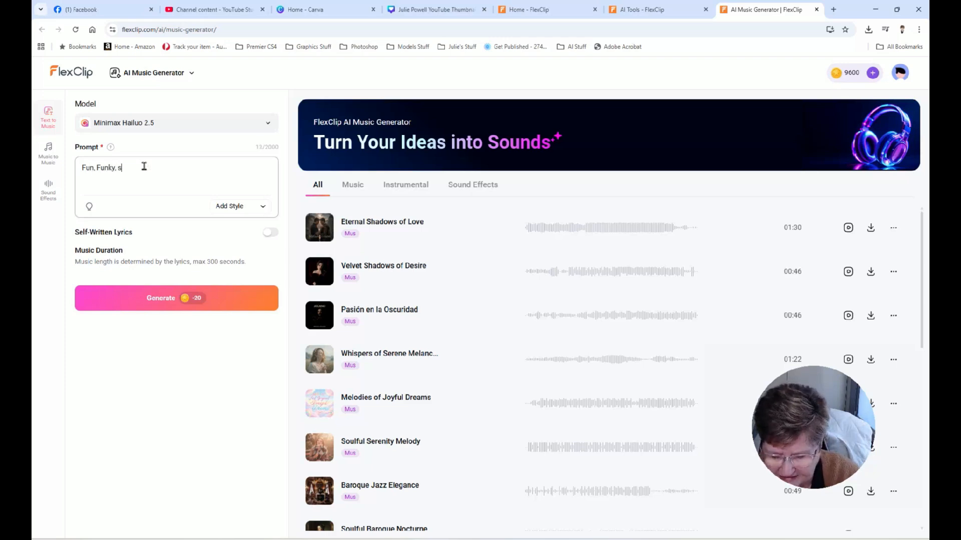
type("tudio")
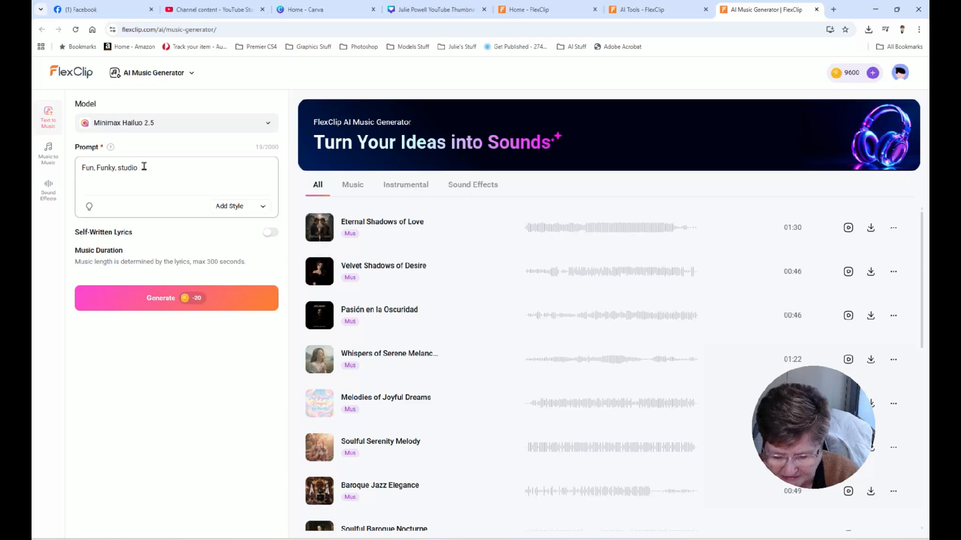
type(" back")
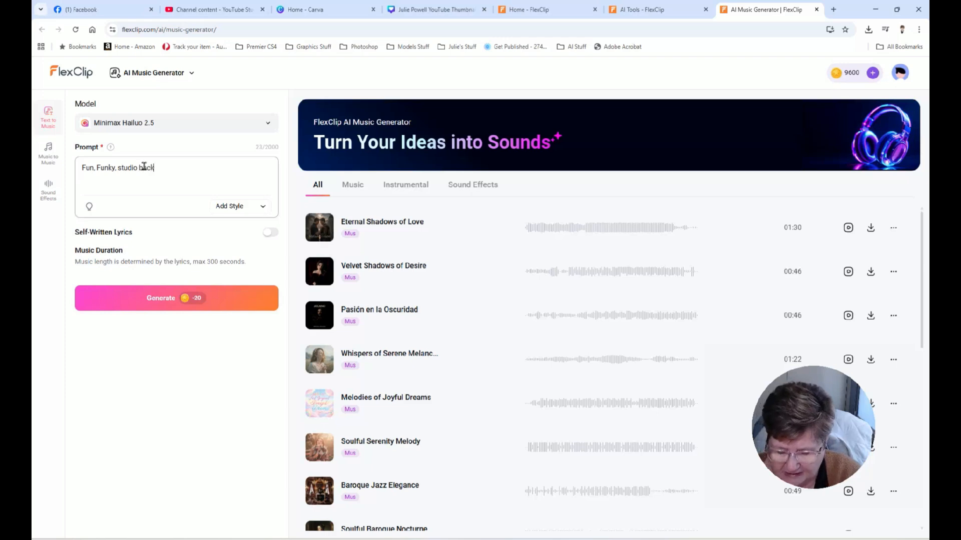
type("ground music")
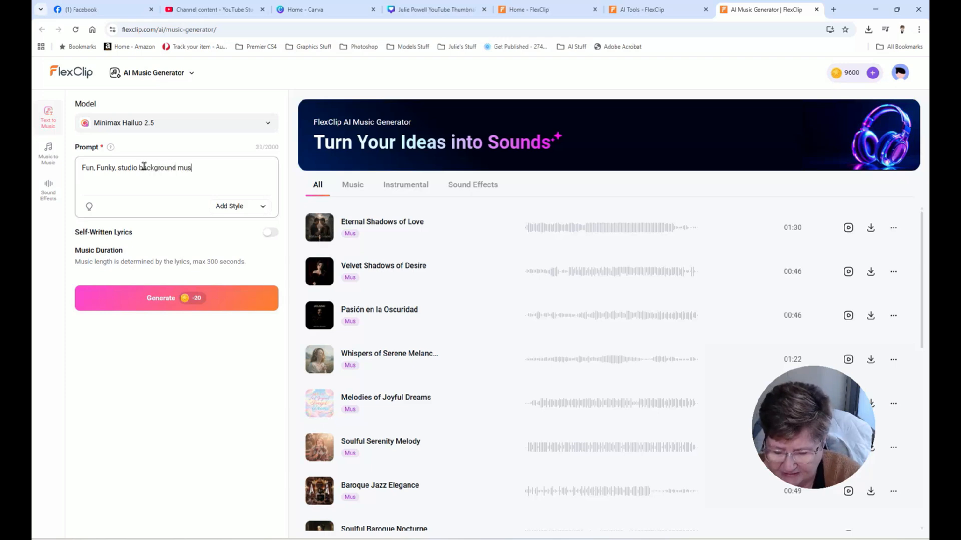
Add the styles Rock, Moody and 1980s to the music prompt.
left_click(262, 211)
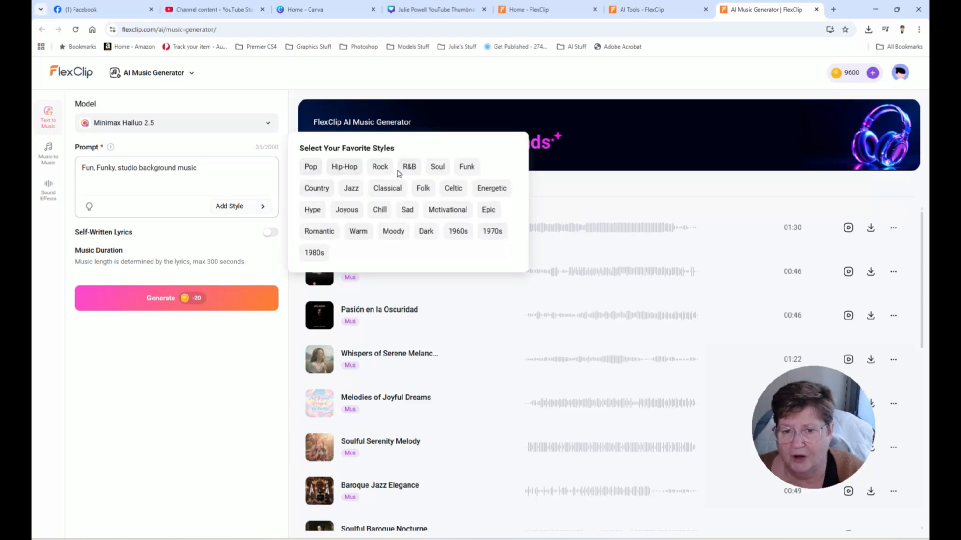
left_click(379, 167)
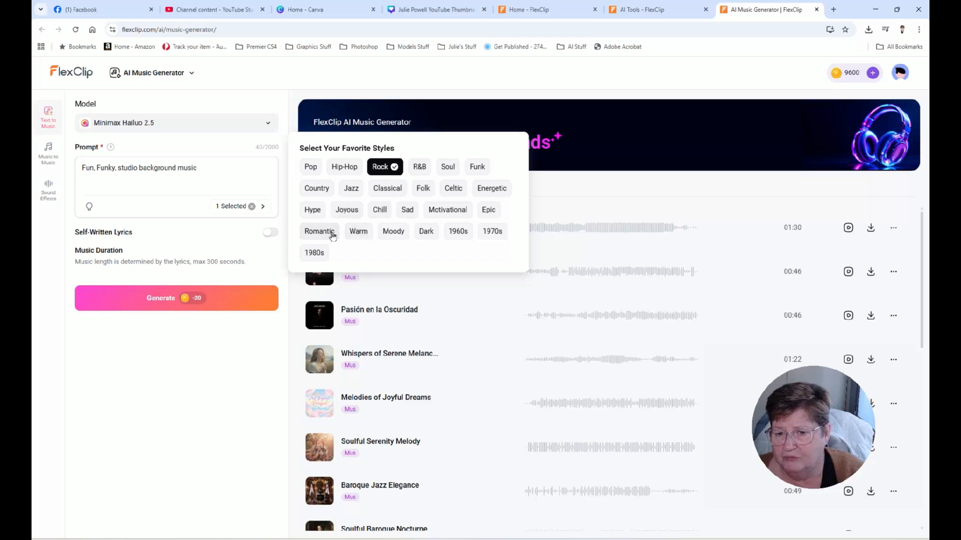
left_click(395, 233)
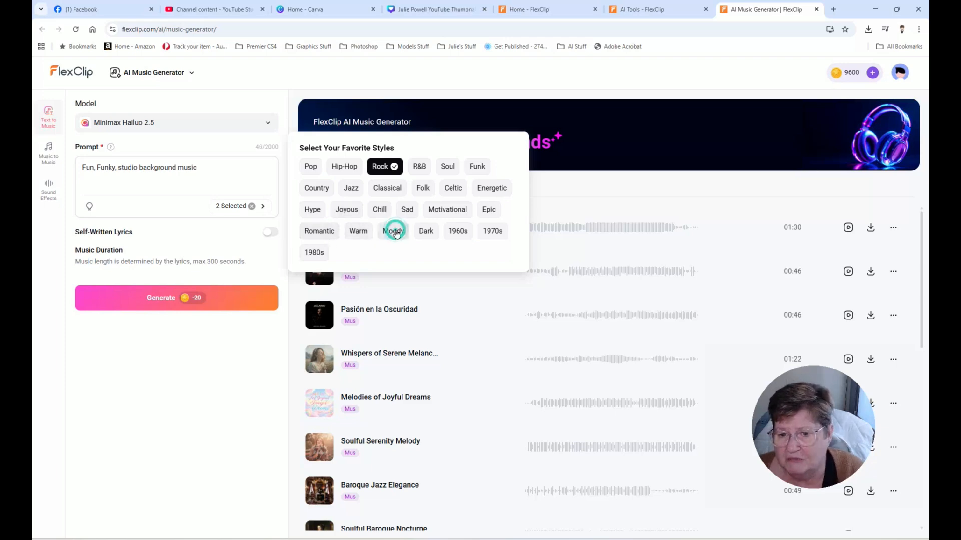
left_click(349, 254)
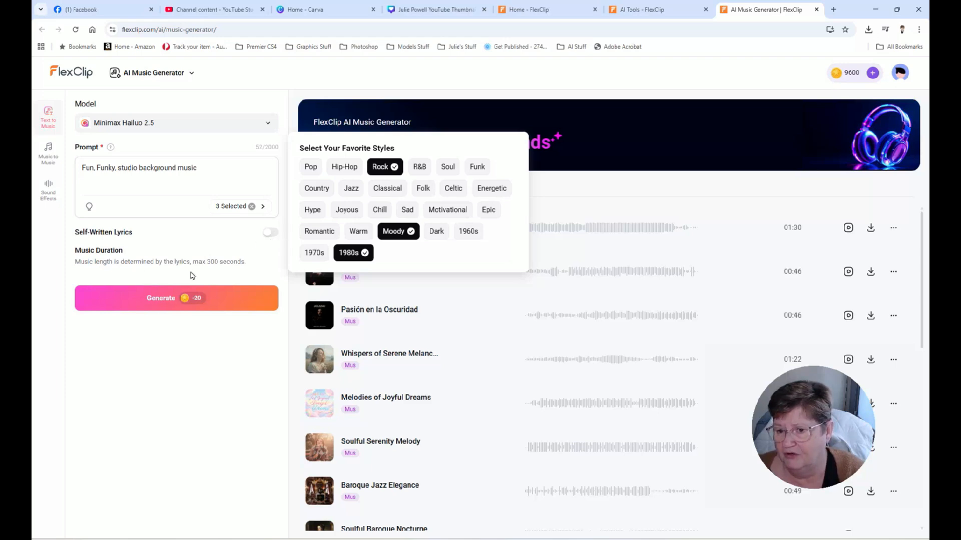
Enable self-written lyrics and enter "no lyrics, instrumental only" as the lyrics text.
left_click(270, 232)
left_click(135, 252)
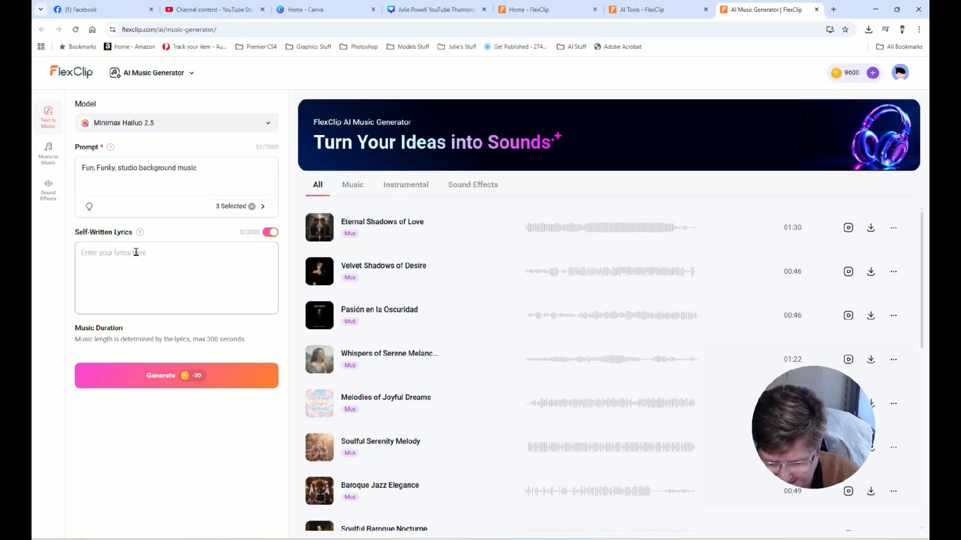
type("no lyri")
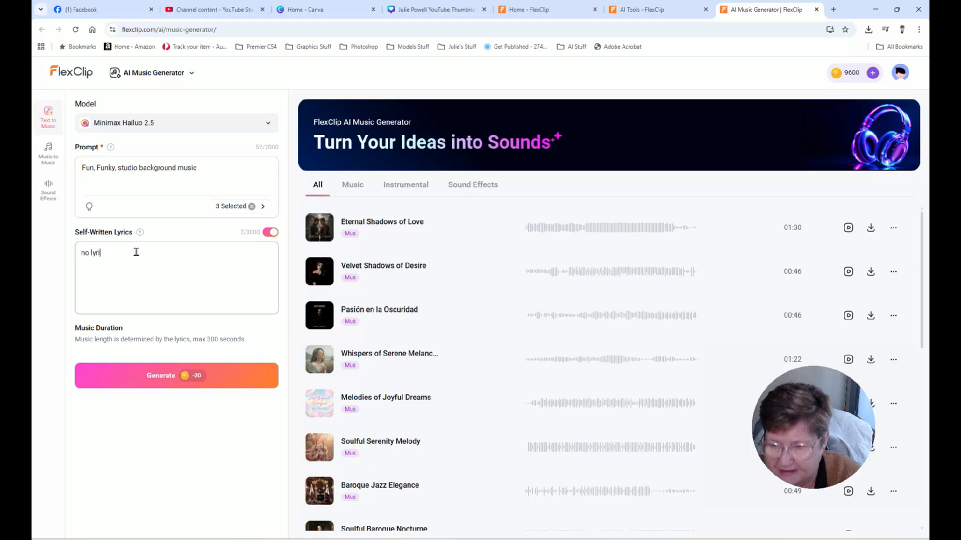
type("cs, in")
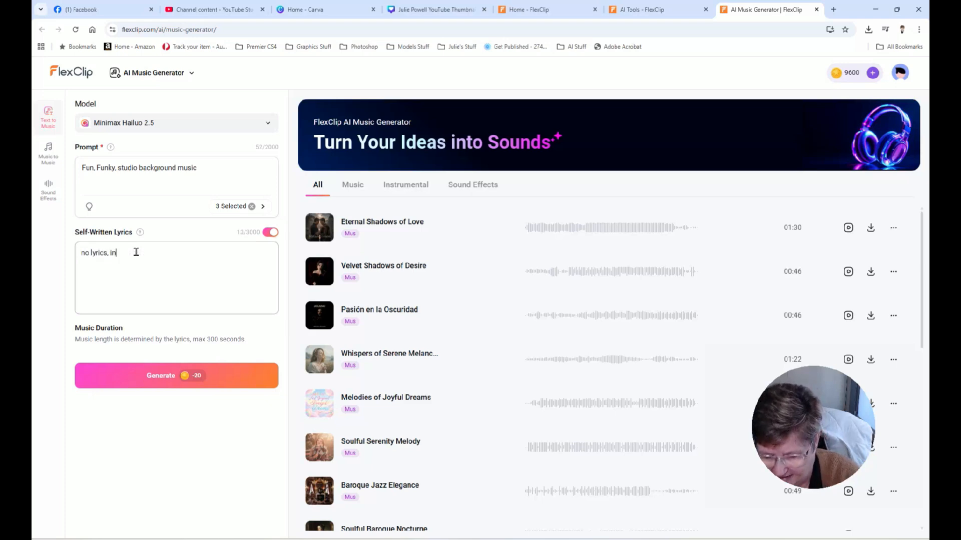
type("strumenta")
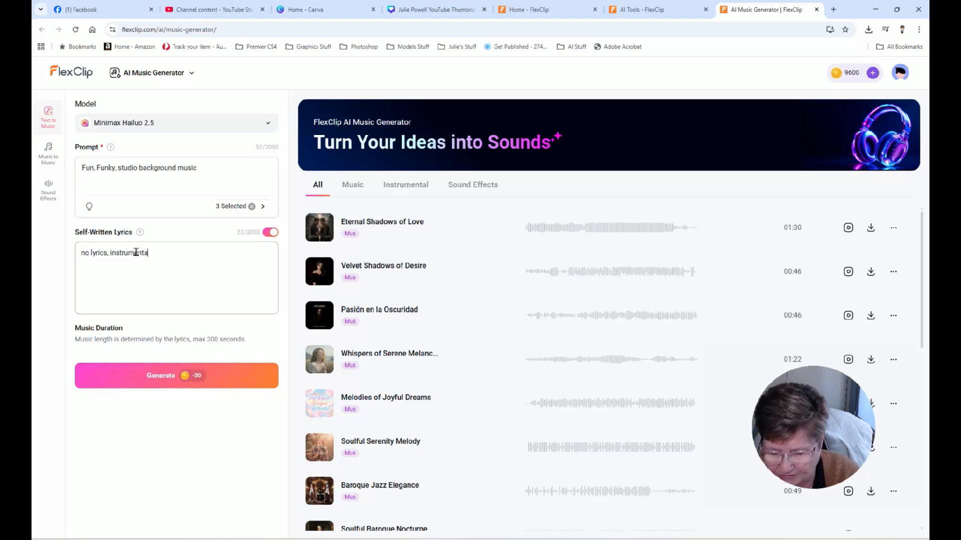
type("l only")
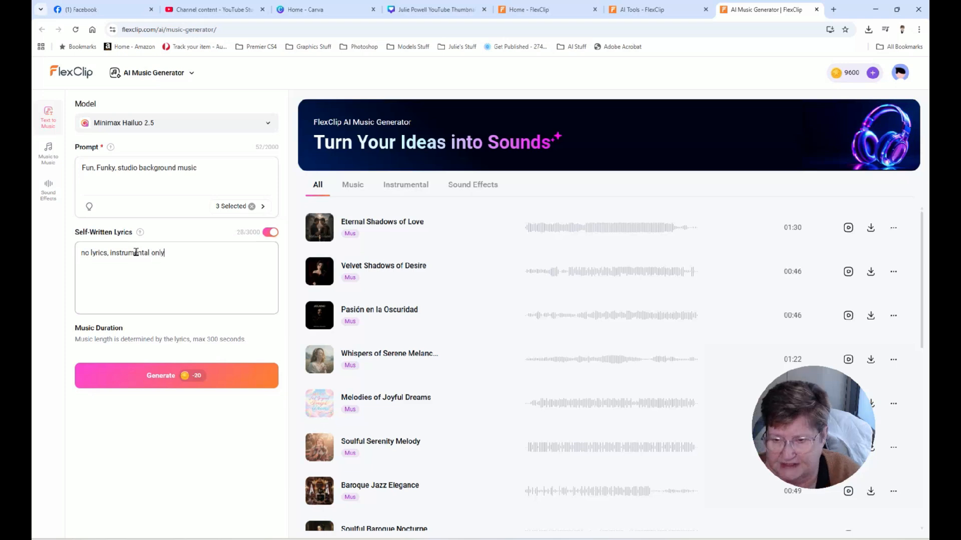
Generate the music track and listen to part of the result.
mouse_move(204, 380)
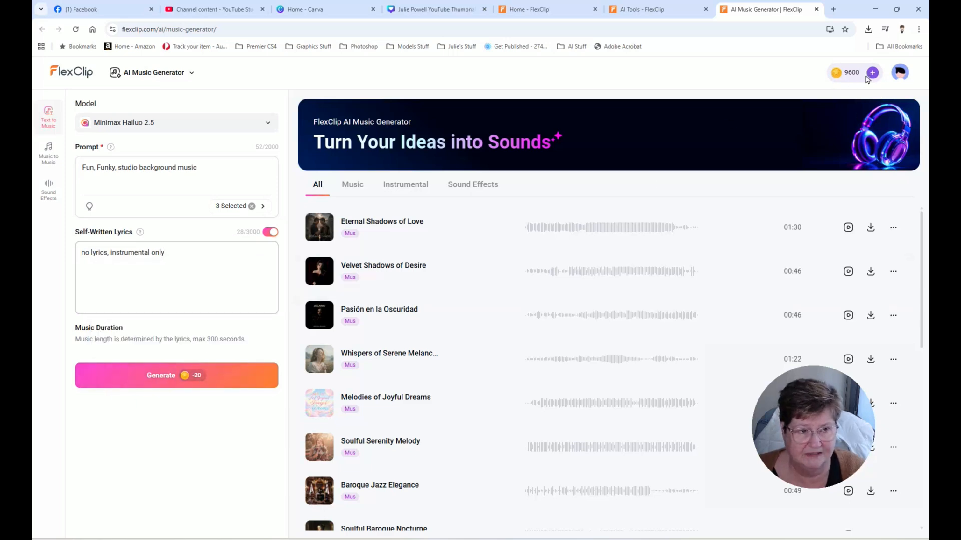
left_click(156, 379)
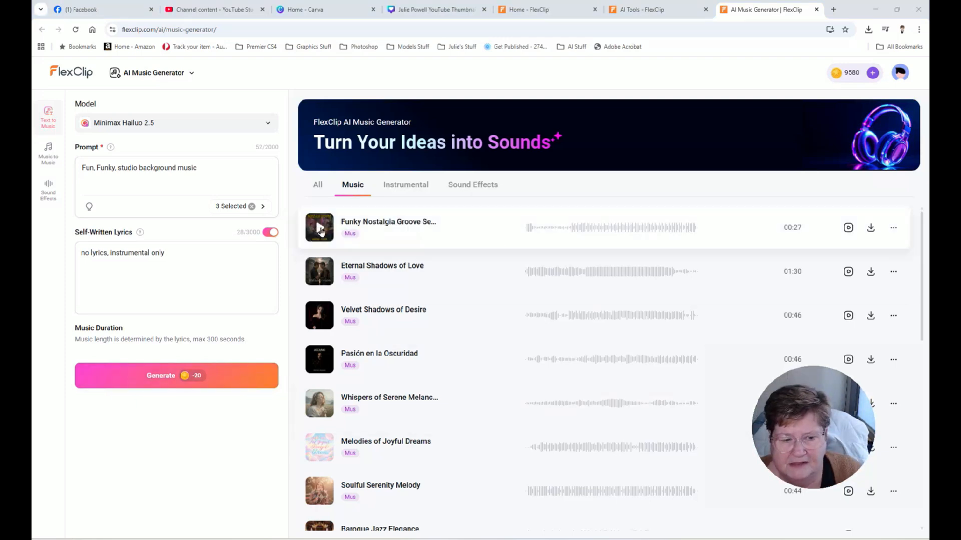
left_click(320, 229)
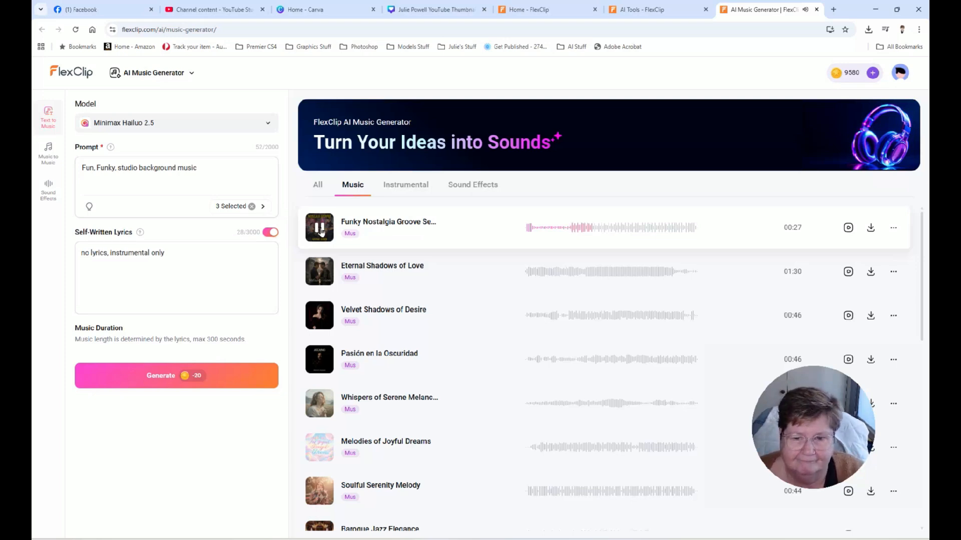
left_click(321, 231)
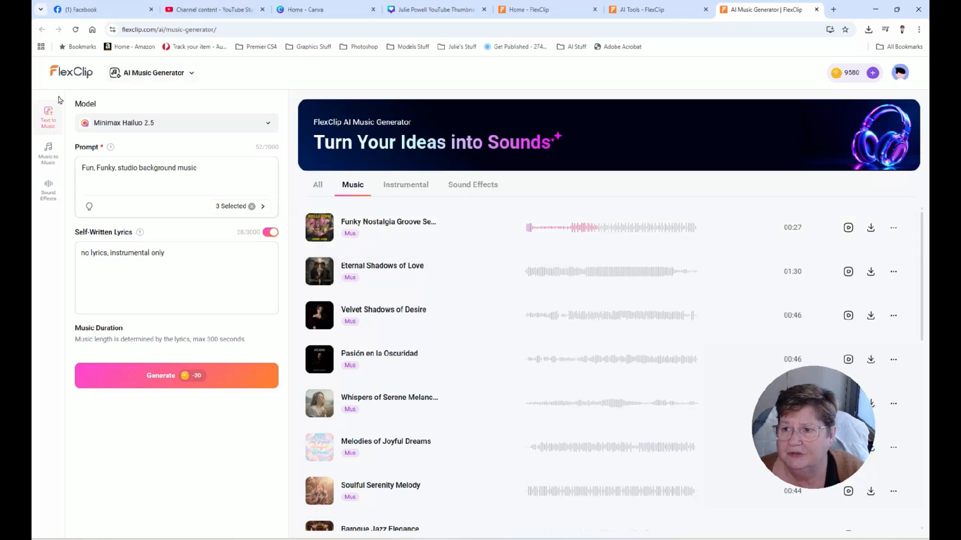
Switch from FlexClip AI to FlexClip Video Editor and open the first recent project, the dance video.
left_click(68, 73)
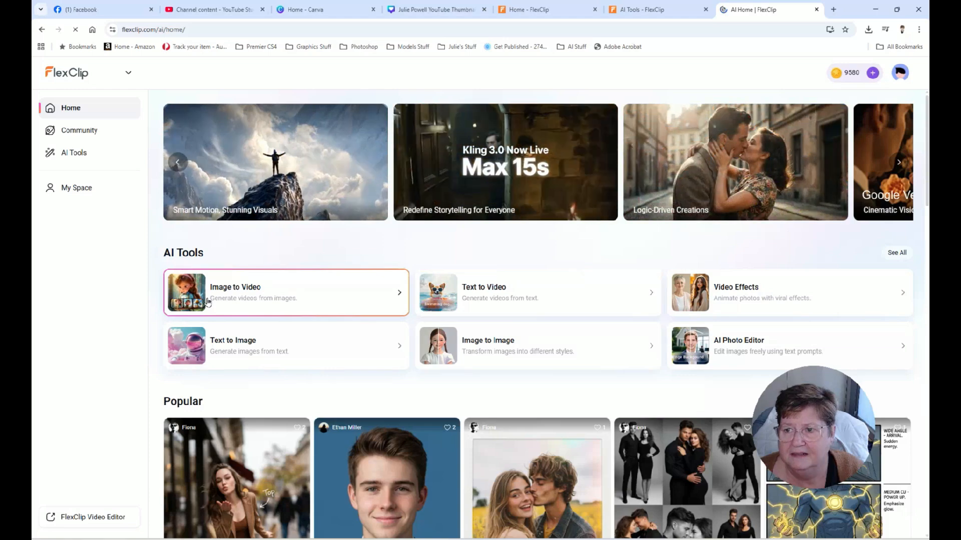
left_click(127, 73)
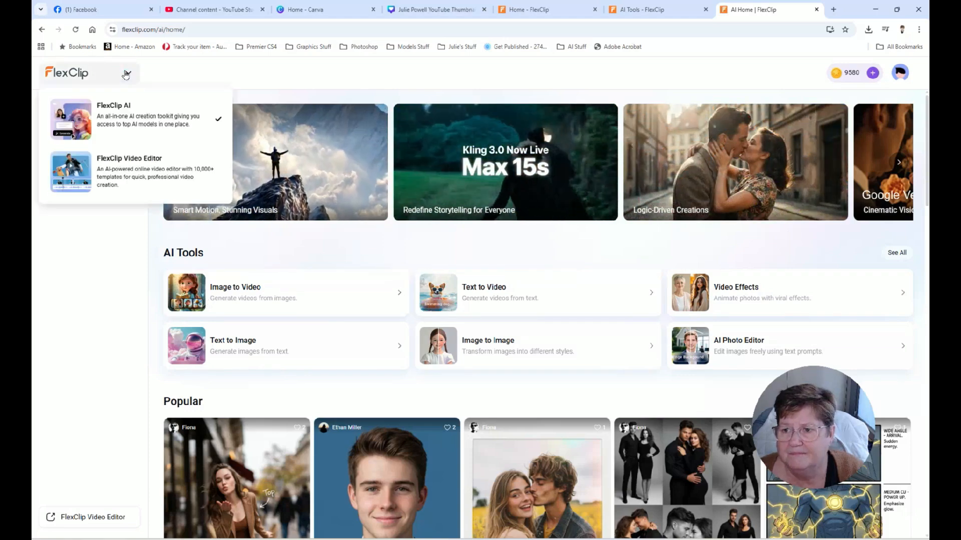
left_click(139, 167)
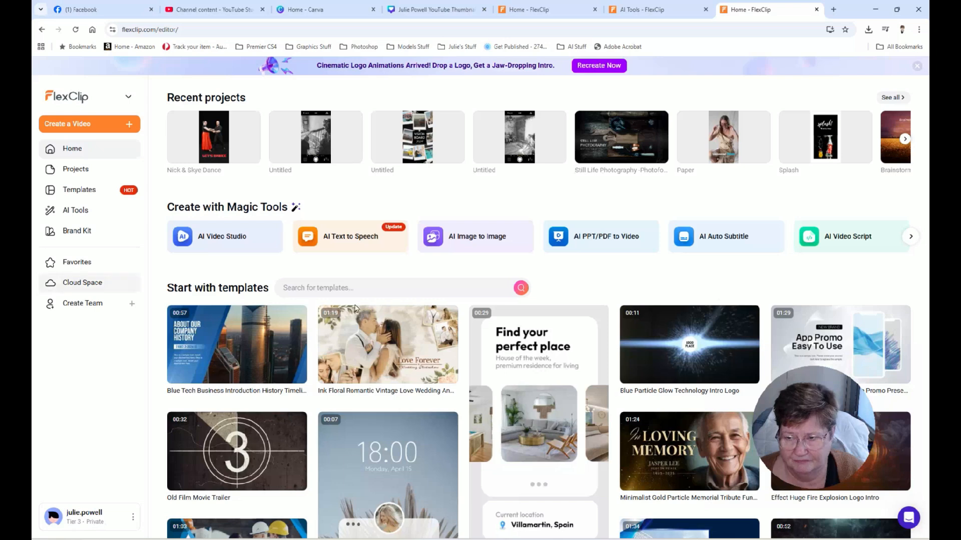
mouse_move(361, 310)
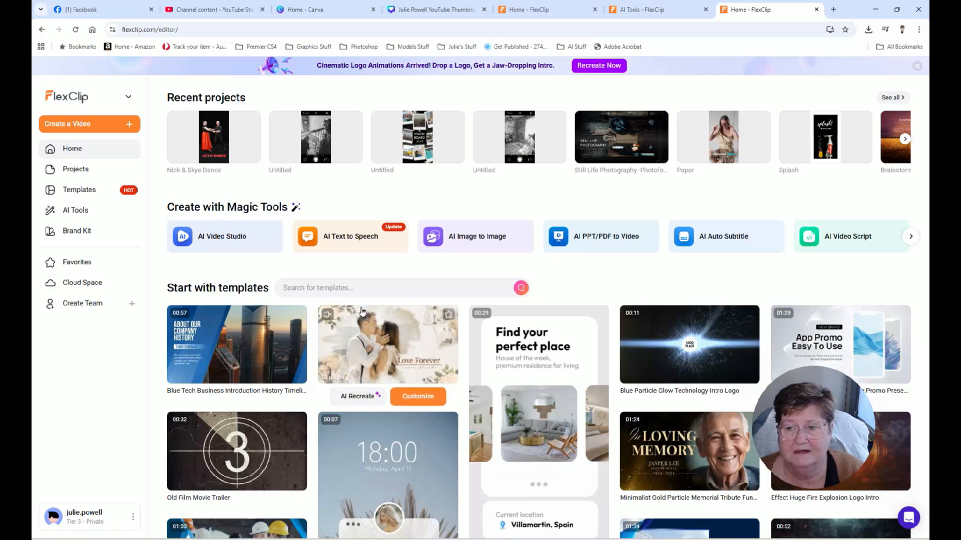
left_click(133, 96)
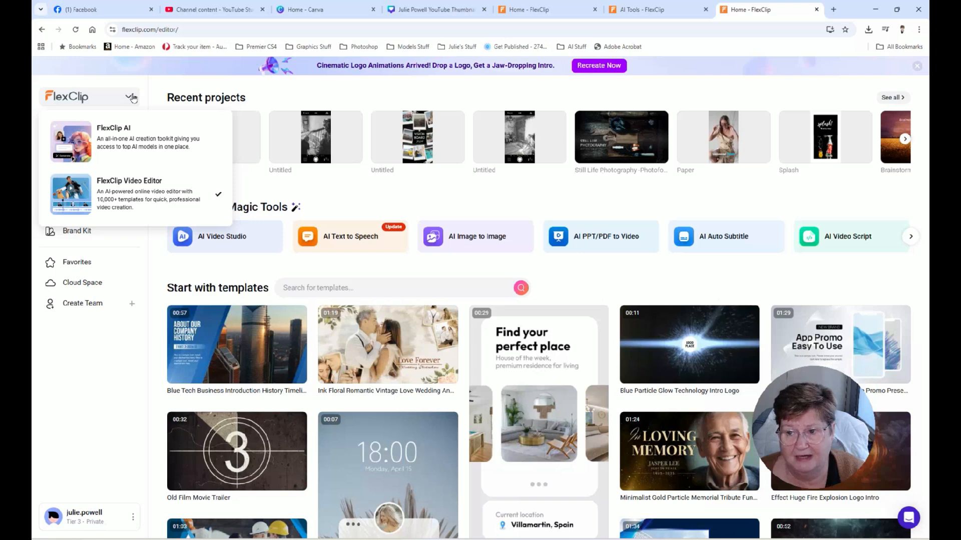
left_click(126, 98)
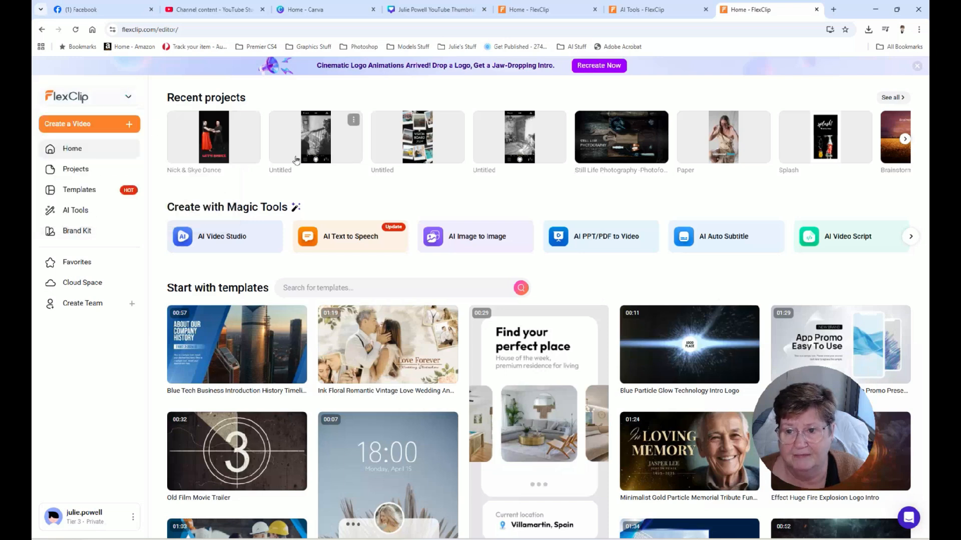
left_click(246, 138)
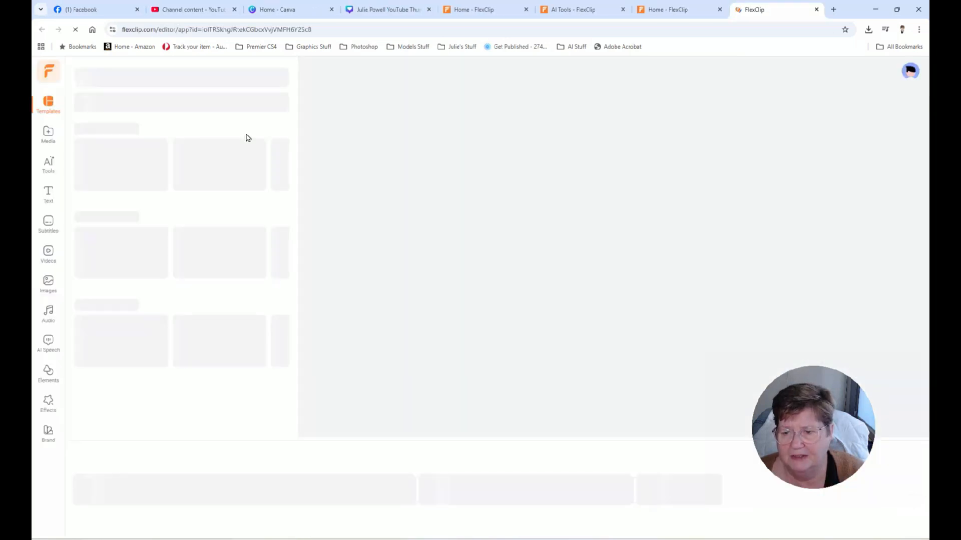
Open the dance video project's audio library and look at the AI Music tracks.
left_click(51, 319)
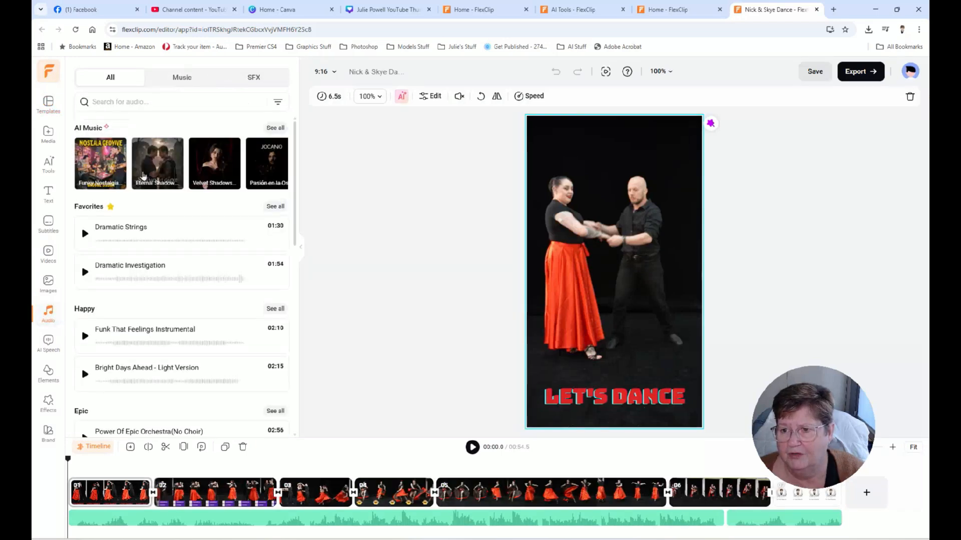
mouse_move(84, 156)
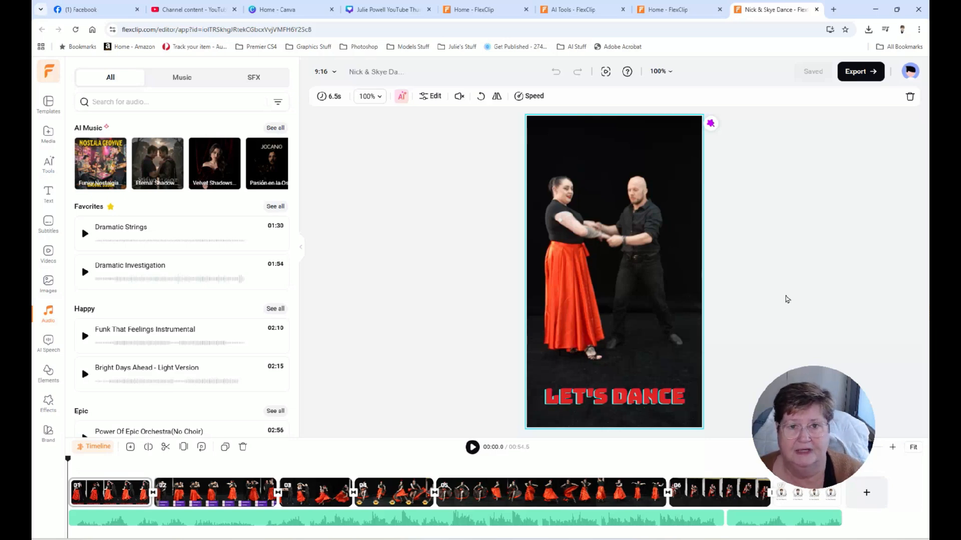
Return to the AI Tools page, switch from FlexClip Video Editor to FlexClip AI, and look over its home page.
left_click(563, 11)
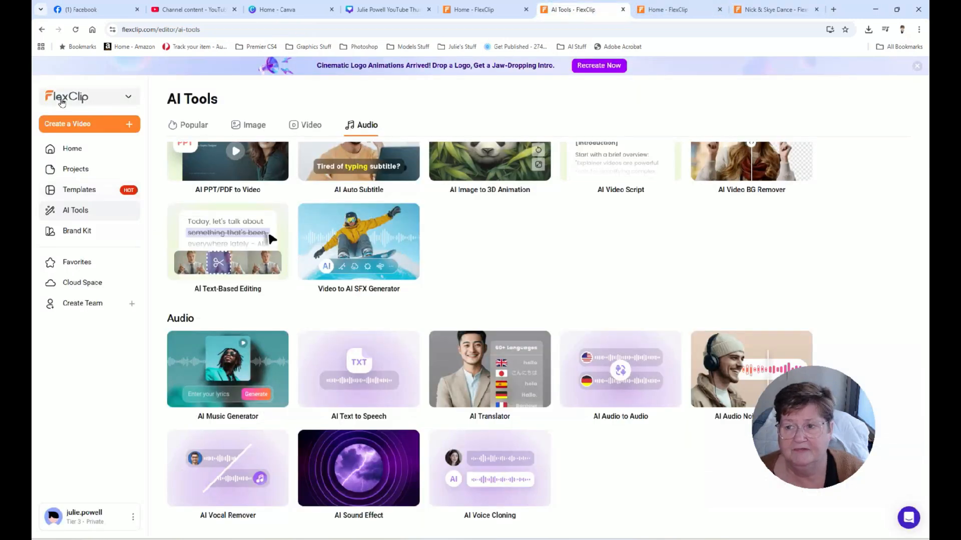
left_click(120, 101)
left_click(87, 133)
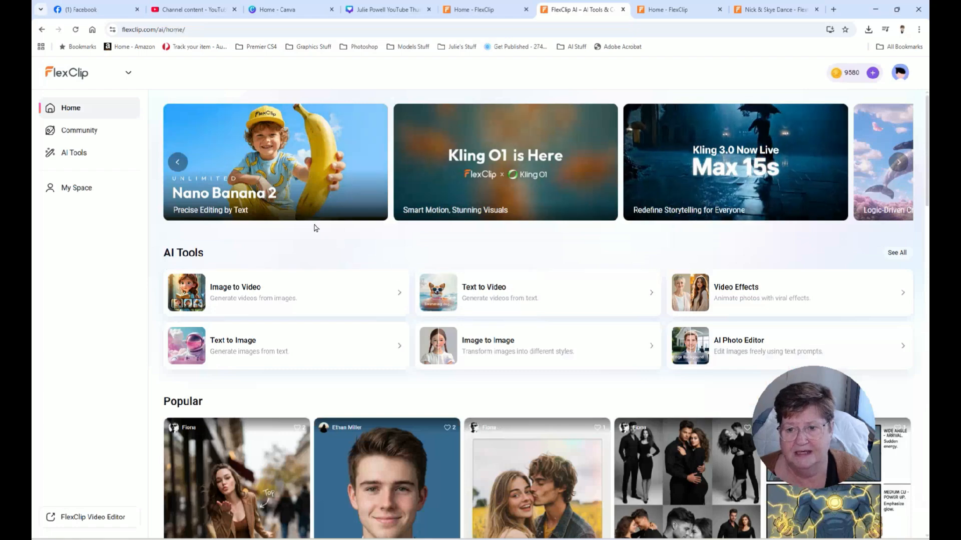
scroll(309, 376, "down", 3)
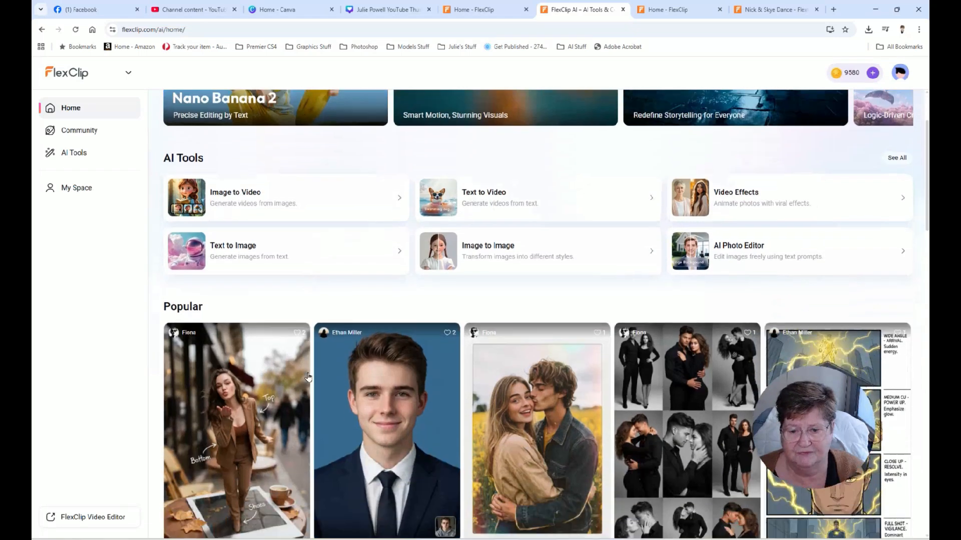
scroll(309, 376, "up", 2)
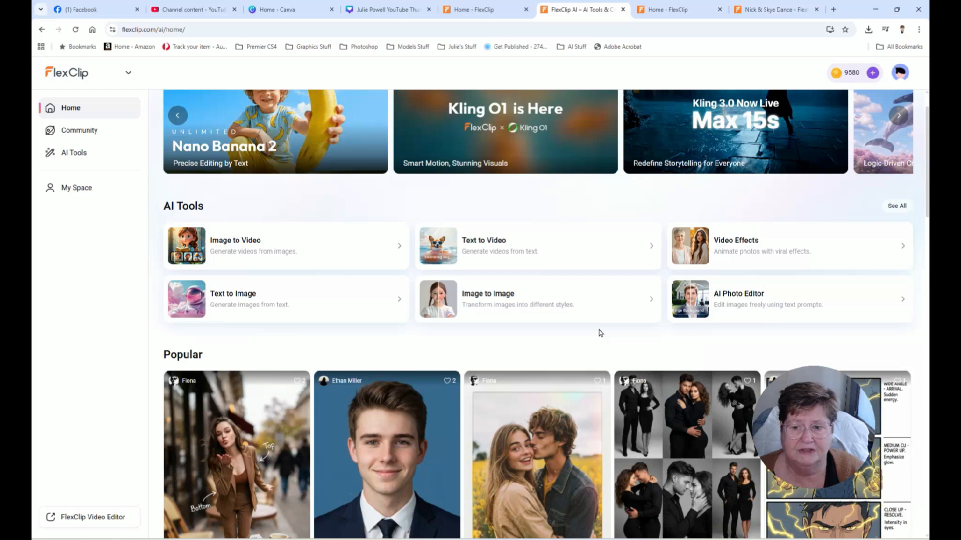
scroll(600, 333, "down", 2)
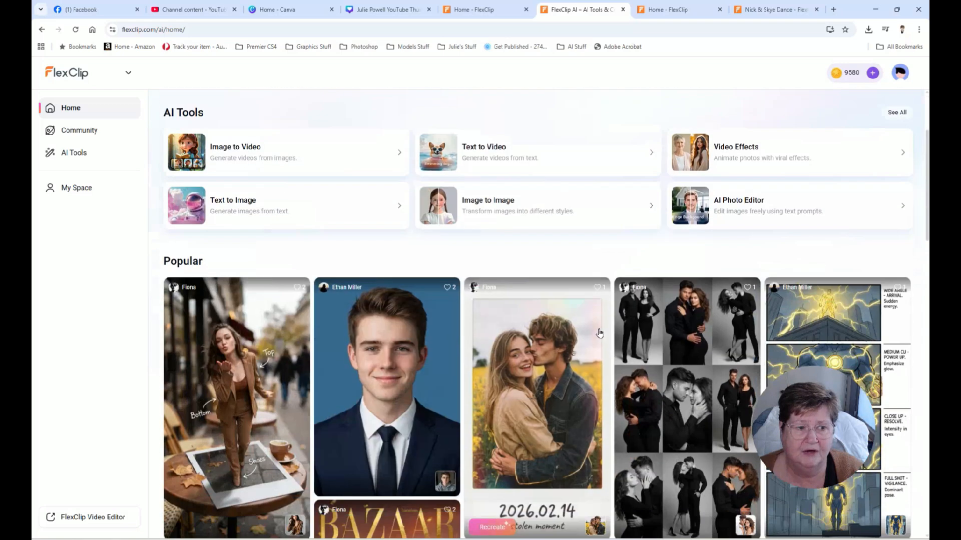
Open the full list of AI tools and look through the Popular and Image categories.
left_click(896, 117)
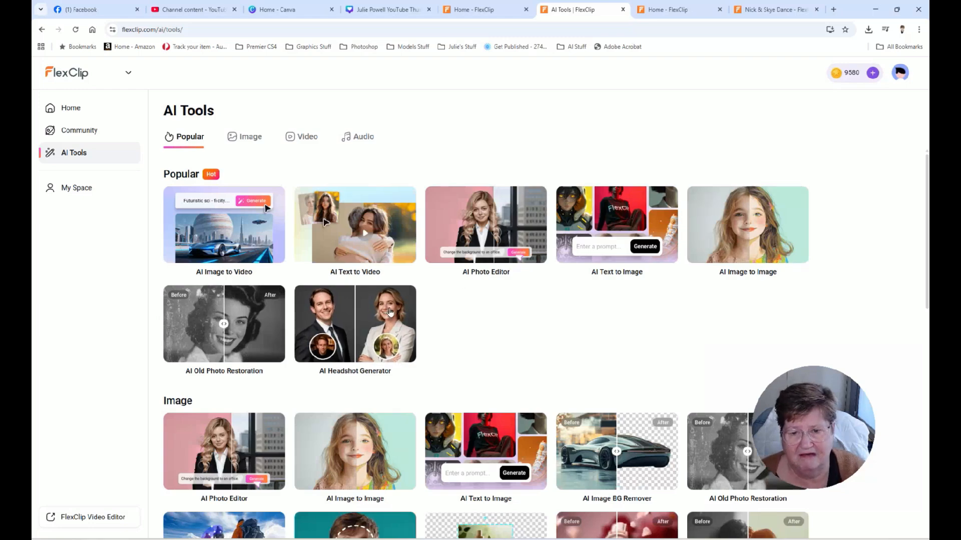
scroll(390, 312, "down", 1)
scroll(391, 311, "down", 1)
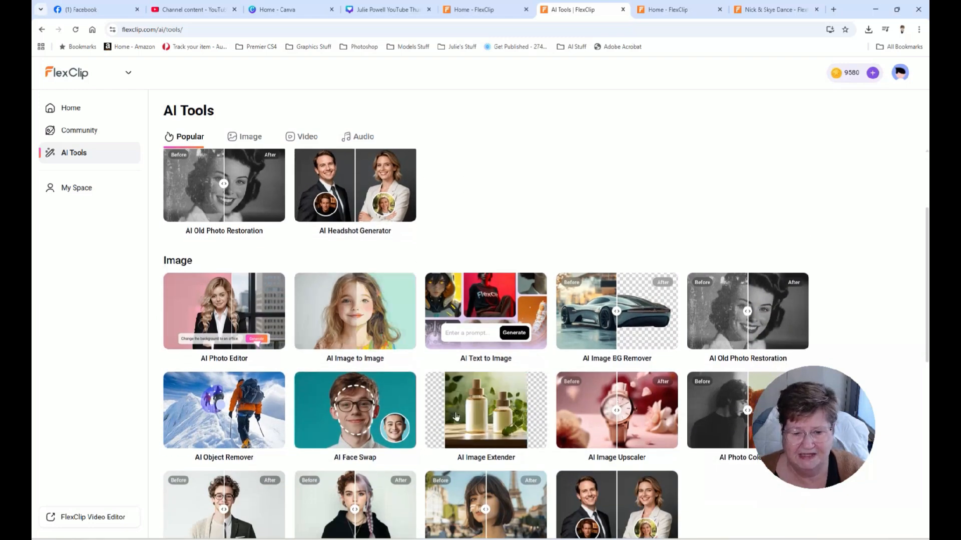
scroll(456, 415, "down", 2)
scroll(456, 413, "up", 4)
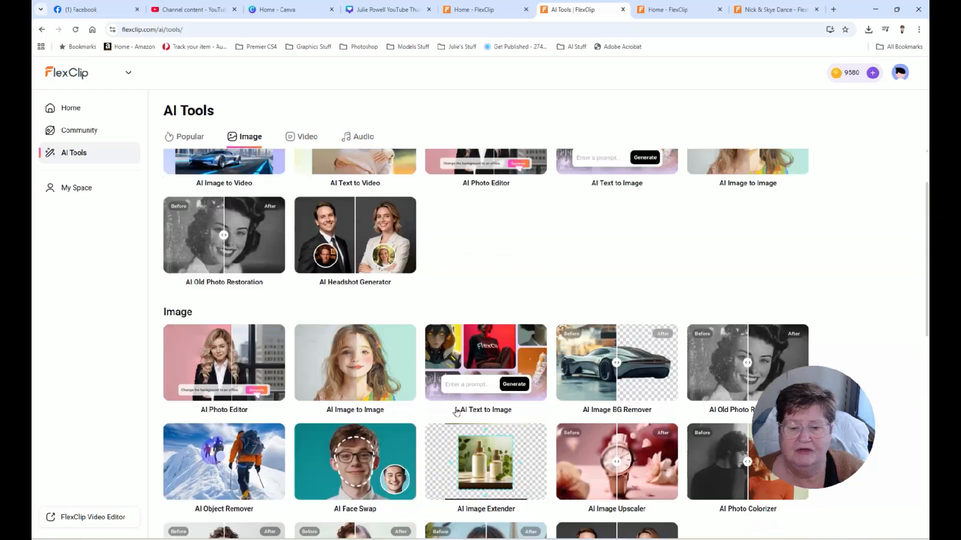
scroll(456, 411, "up", 1)
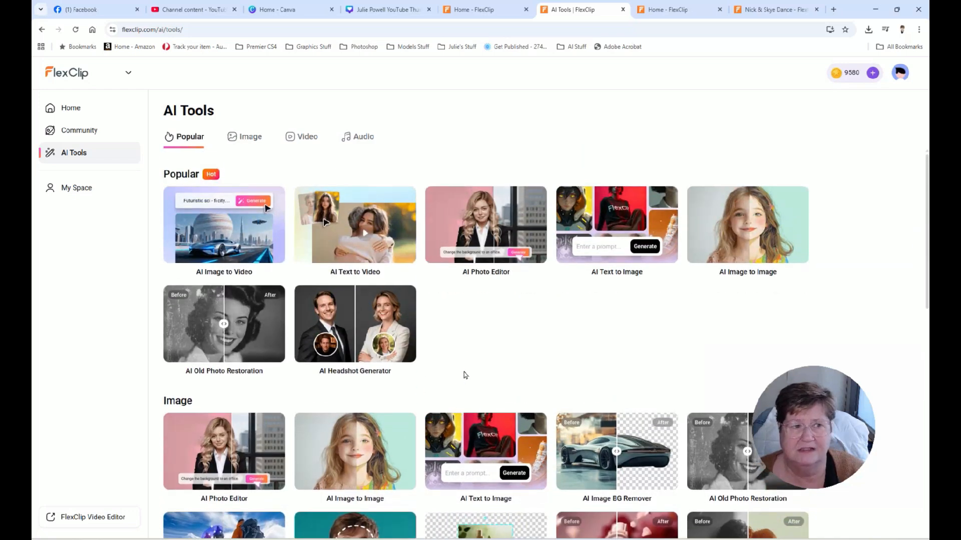